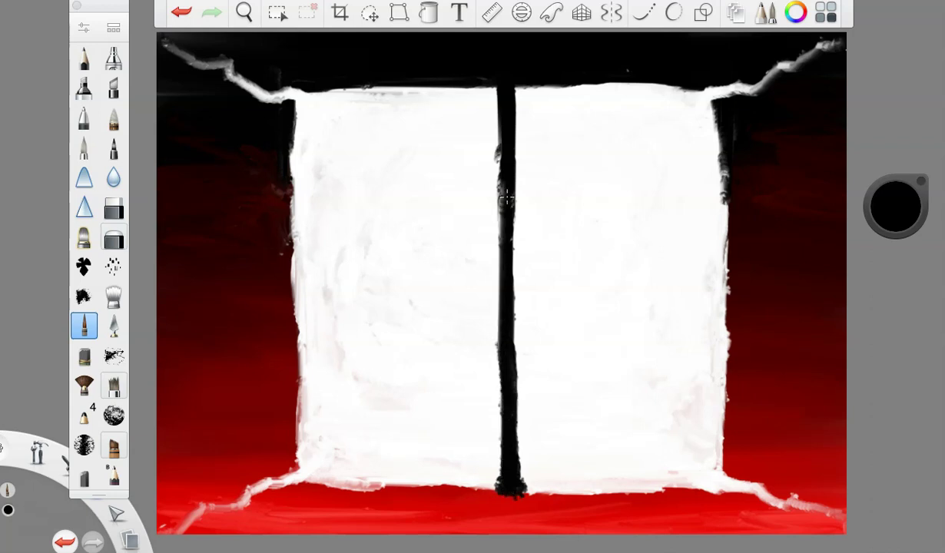
- Paint a black horizontal bar across the middle of the white square so it crosses the vertical bar
mouse_move(701, 281)
left_mouse_down()
mouse_move(468, 292)
mouse_move(698, 291)
mouse_move(311, 290)
mouse_move(478, 295)
mouse_move(424, 288)
mouse_move(366, 303)
mouse_move(444, 305)
mouse_move(622, 295)
left_mouse_up()
left_click(182, 12)
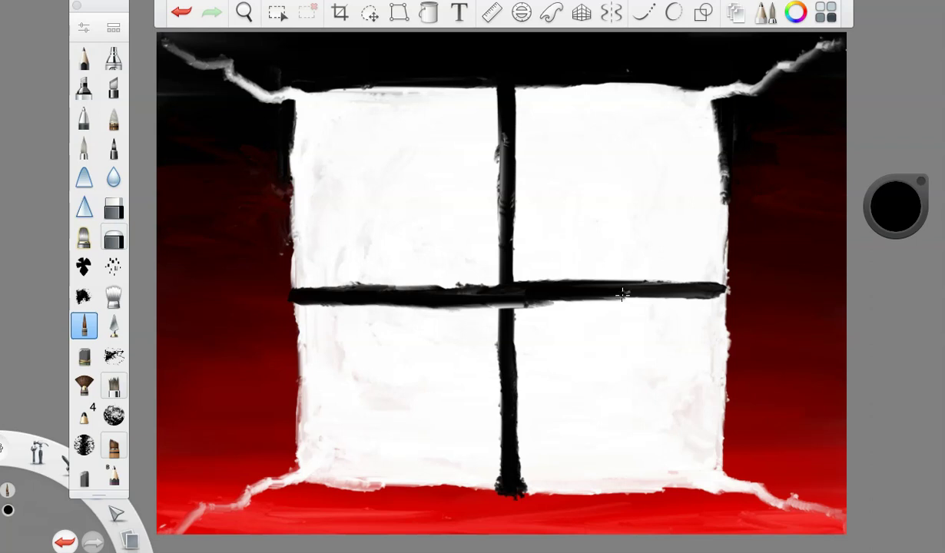
- Outline a round head with tapering jaw and two neck lines in orange-red, spanning the four panes of the white square
left_click(916, 207)
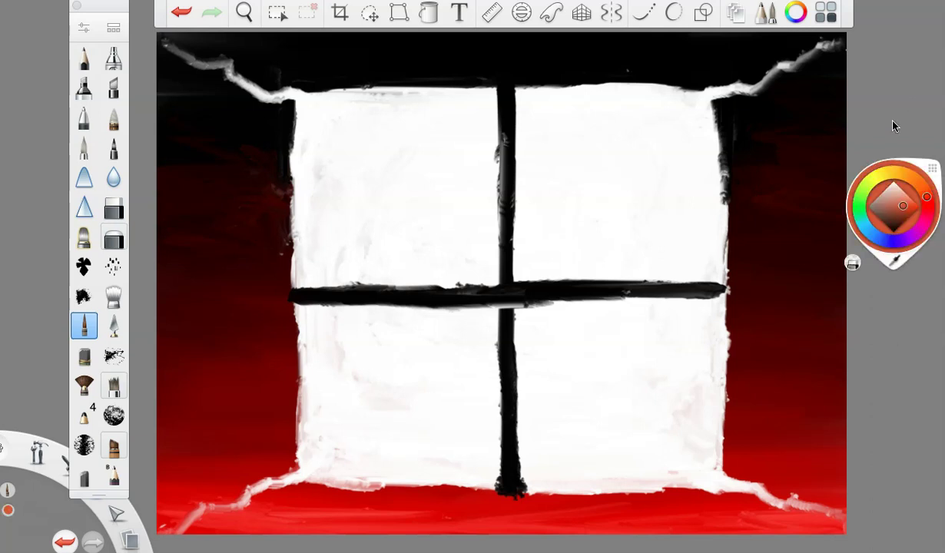
mouse_move(495, 115)
left_mouse_down()
mouse_move(448, 147)
mouse_move(393, 207)
mouse_move(388, 275)
left_mouse_up()
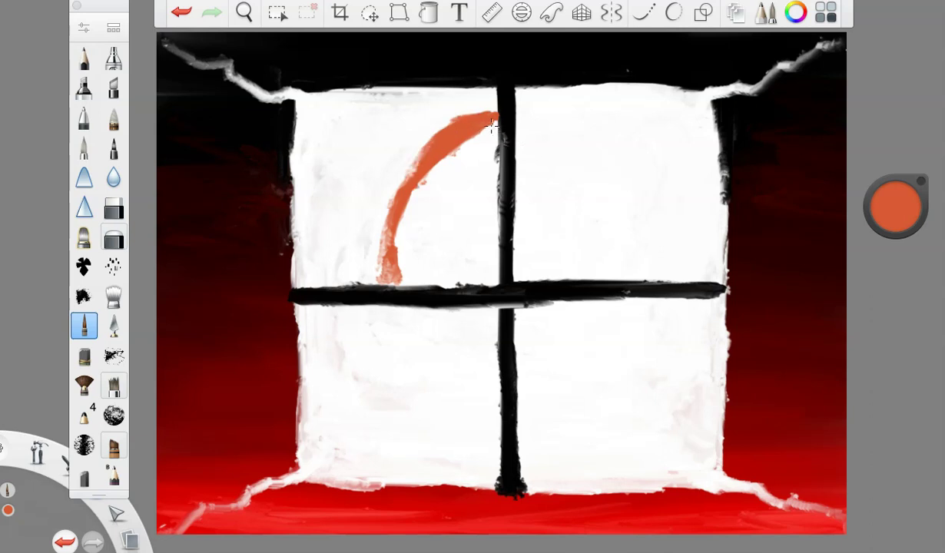
mouse_move(523, 139)
left_mouse_down()
mouse_move(546, 126)
mouse_move(580, 138)
mouse_move(530, 123)
mouse_move(618, 170)
mouse_move(577, 146)
mouse_move(622, 192)
mouse_move(612, 192)
mouse_move(633, 223)
mouse_move(624, 196)
mouse_move(632, 265)
left_mouse_up()
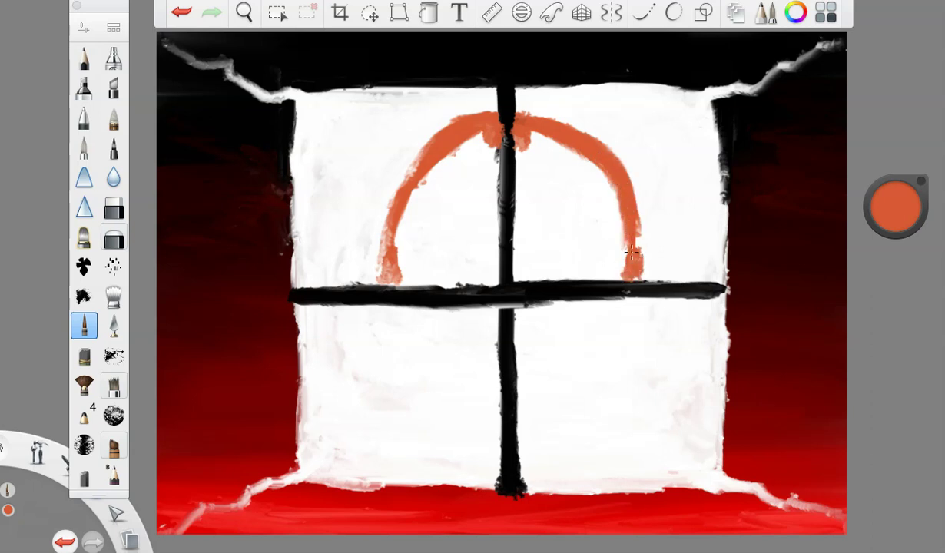
mouse_move(398, 313)
left_mouse_down()
mouse_move(396, 335)
mouse_move(384, 314)
mouse_move(382, 330)
mouse_move(483, 425)
left_mouse_up()
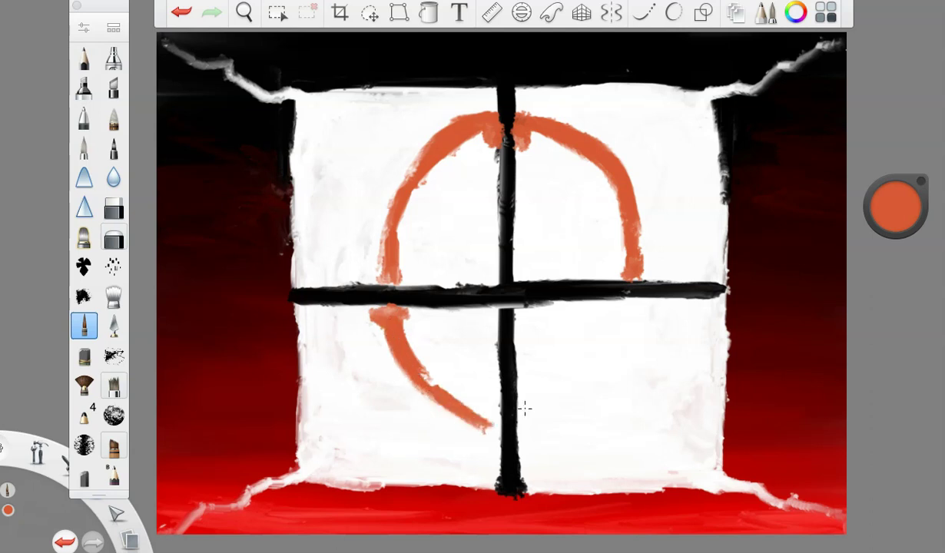
mouse_move(625, 306)
left_mouse_down()
mouse_move(584, 394)
mouse_move(524, 422)
left_mouse_up()
left_click_drag(415, 378, 453, 481)
left_click_drag(585, 386, 567, 471)
left_click_drag(575, 403, 561, 487)
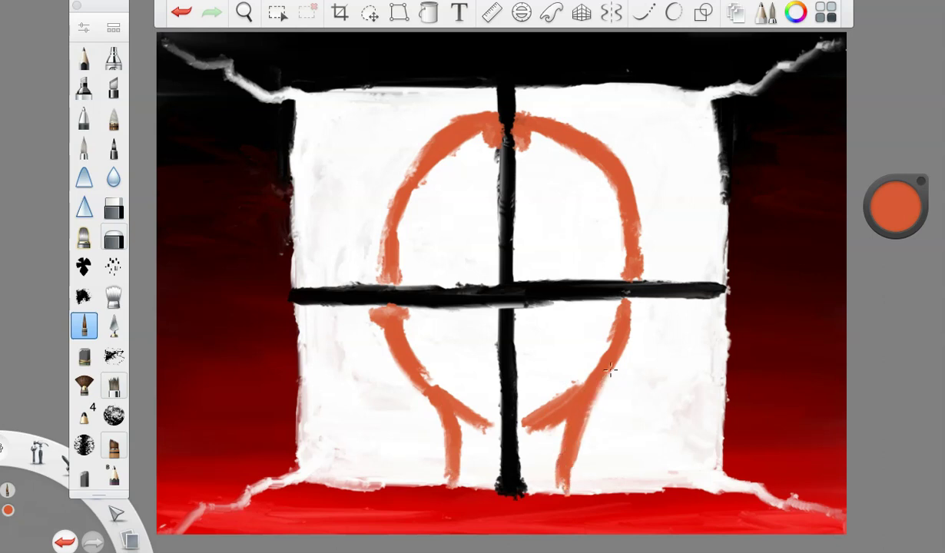
- Fill all four quarters of the head with a darker burnt orange, leaving the black cross uncovered
left_click_drag(895, 206, 889, 258)
mouse_move(483, 119)
left_mouse_down()
mouse_move(480, 250)
mouse_move(376, 267)
left_mouse_up()
mouse_move(473, 271)
left_mouse_down()
mouse_move(481, 222)
mouse_move(430, 132)
mouse_move(384, 244)
mouse_move(450, 259)
mouse_move(475, 156)
mouse_move(418, 138)
mouse_move(474, 115)
mouse_move(380, 242)
mouse_move(455, 154)
mouse_move(457, 247)
mouse_move(439, 205)
left_mouse_up()
mouse_move(467, 252)
left_mouse_down()
mouse_move(431, 176)
mouse_move(484, 167)
mouse_move(525, 276)
mouse_move(610, 267)
mouse_move(603, 196)
mouse_move(623, 201)
mouse_move(538, 138)
mouse_move(570, 135)
mouse_move(538, 223)
mouse_move(541, 258)
mouse_move(605, 235)
mouse_move(569, 153)
mouse_move(538, 146)
mouse_move(549, 150)
mouse_move(590, 248)
mouse_move(544, 206)
mouse_move(564, 252)
mouse_move(544, 175)
mouse_move(585, 226)
mouse_move(542, 230)
mouse_move(530, 173)
mouse_move(553, 177)
mouse_move(571, 247)
mouse_move(538, 173)
left_mouse_up()
mouse_move(384, 309)
left_mouse_down()
mouse_move(477, 309)
mouse_move(484, 392)
mouse_move(419, 362)
mouse_move(384, 309)
mouse_move(470, 390)
mouse_move(477, 317)
left_mouse_up()
mouse_move(416, 313)
left_mouse_down()
mouse_move(461, 373)
mouse_move(480, 333)
mouse_move(449, 365)
mouse_move(468, 348)
mouse_move(438, 319)
left_mouse_up()
mouse_move(502, 301)
left_mouse_down()
mouse_move(506, 411)
mouse_move(504, 306)
mouse_move(575, 308)
mouse_move(588, 361)
mouse_move(522, 400)
mouse_move(530, 353)
mouse_move(586, 365)
mouse_move(542, 308)
mouse_move(536, 333)
left_mouse_up()
mouse_move(537, 369)
left_mouse_down()
mouse_move(594, 346)
mouse_move(559, 333)
mouse_move(592, 349)
mouse_move(559, 365)
mouse_move(568, 341)
left_mouse_up()
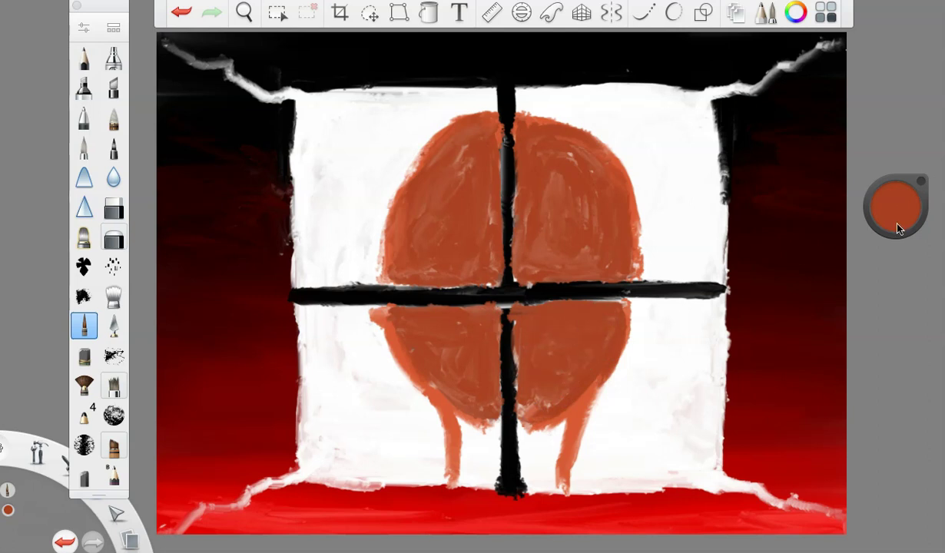
- Shade the inner areas of the head's four quarters with progressively darker reddish brown, keeping a lighter rim
mouse_move(465, 226)
left_mouse_down()
mouse_move(486, 161)
mouse_move(458, 248)
mouse_move(471, 227)
mouse_move(476, 143)
mouse_move(460, 219)
mouse_move(476, 249)
mouse_move(424, 266)
mouse_move(455, 207)
mouse_move(442, 240)
mouse_move(429, 184)
mouse_move(575, 225)
mouse_move(521, 241)
mouse_move(520, 261)
mouse_move(528, 210)
mouse_move(541, 254)
mouse_move(535, 215)
mouse_move(549, 203)
mouse_move(588, 255)
mouse_move(547, 264)
left_mouse_up()
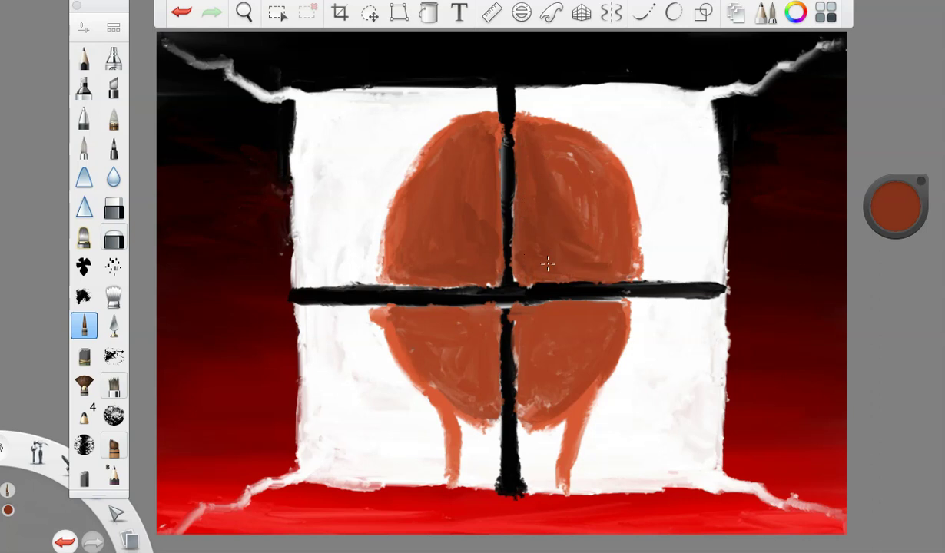
mouse_move(481, 292)
left_mouse_down()
mouse_move(496, 312)
mouse_move(492, 355)
mouse_move(458, 317)
mouse_move(430, 319)
mouse_move(472, 327)
mouse_move(459, 354)
mouse_move(477, 351)
mouse_move(446, 363)
mouse_move(402, 340)
mouse_move(693, 318)
mouse_move(519, 332)
mouse_move(521, 376)
mouse_move(527, 333)
mouse_move(581, 314)
mouse_move(568, 348)
left_mouse_up()
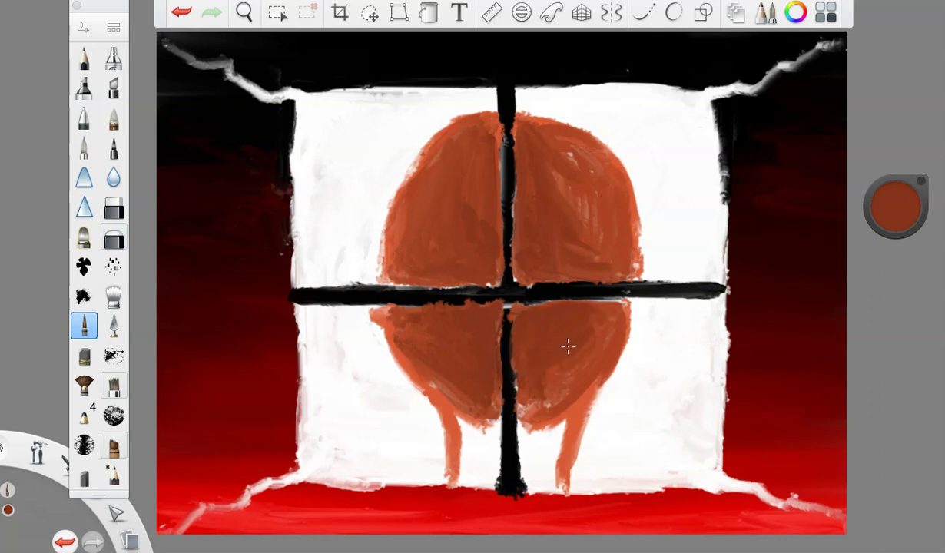
left_click_drag(896, 204, 898, 255)
mouse_move(490, 317)
left_mouse_down()
mouse_move(492, 399)
mouse_move(395, 311)
left_mouse_up()
mouse_move(528, 313)
left_mouse_down()
mouse_move(559, 317)
mouse_move(533, 332)
mouse_move(560, 320)
mouse_move(537, 353)
mouse_move(546, 313)
mouse_move(554, 334)
mouse_move(546, 375)
mouse_move(561, 324)
mouse_move(546, 359)
left_mouse_up()
mouse_move(487, 228)
left_mouse_down()
mouse_move(490, 270)
mouse_move(493, 181)
mouse_move(472, 236)
mouse_move(445, 207)
mouse_move(399, 254)
mouse_move(438, 230)
mouse_move(446, 175)
mouse_move(415, 242)
left_mouse_up()
mouse_move(509, 127)
left_mouse_down()
mouse_move(527, 241)
mouse_move(531, 159)
mouse_move(536, 213)
mouse_move(564, 266)
mouse_move(536, 266)
mouse_move(539, 215)
mouse_move(559, 165)
mouse_move(551, 218)
mouse_move(602, 267)
mouse_move(547, 216)
mouse_move(568, 178)
left_mouse_up()
left_click_drag(897, 206, 903, 179)
mouse_move(536, 144)
left_mouse_down()
mouse_move(570, 179)
mouse_move(570, 205)
mouse_move(563, 155)
left_mouse_up()
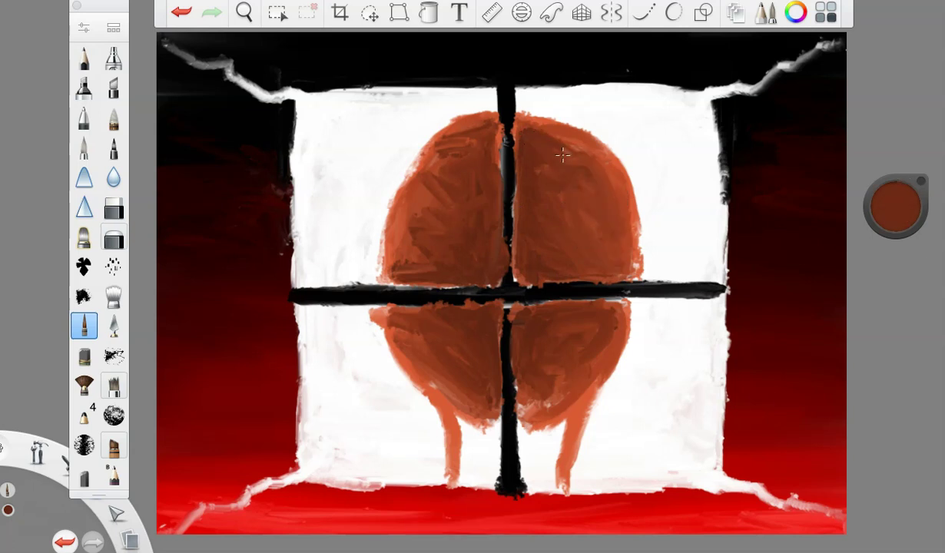
left_click_drag(444, 142, 406, 248)
- Repaint the black cross where it passes over the head, covering the light gaps along its bars
left_click_drag(895, 206, 895, 254)
mouse_move(493, 107)
left_mouse_down()
mouse_move(488, 241)
mouse_move(507, 387)
left_mouse_up()
left_click_drag(425, 295, 483, 293)
left_click(924, 182)
left_click(523, 221)
- Shade the head's quarters with dark brown strokes, concentrating on the areas beside the cross
left_click_drag(910, 200, 903, 264)
mouse_move(486, 214)
left_mouse_down()
mouse_move(482, 265)
mouse_move(471, 269)
mouse_move(493, 193)
mouse_move(428, 273)
mouse_move(474, 157)
mouse_move(531, 228)
mouse_move(520, 269)
mouse_move(549, 268)
mouse_move(528, 188)
mouse_move(518, 202)
mouse_move(548, 271)
mouse_move(538, 268)
mouse_move(547, 217)
mouse_move(531, 182)
mouse_move(578, 249)
left_mouse_up()
mouse_move(484, 316)
left_mouse_down()
mouse_move(480, 343)
mouse_move(447, 334)
mouse_move(460, 340)
mouse_move(448, 371)
left_mouse_up()
mouse_move(538, 325)
left_mouse_down()
mouse_move(578, 315)
mouse_move(572, 338)
mouse_move(543, 350)
mouse_move(515, 389)
left_mouse_up()
left_click_drag(444, 379, 418, 328)
mouse_move(420, 235)
left_mouse_down()
mouse_move(464, 159)
mouse_move(409, 266)
left_mouse_up()
left_click_drag(575, 224, 589, 198)
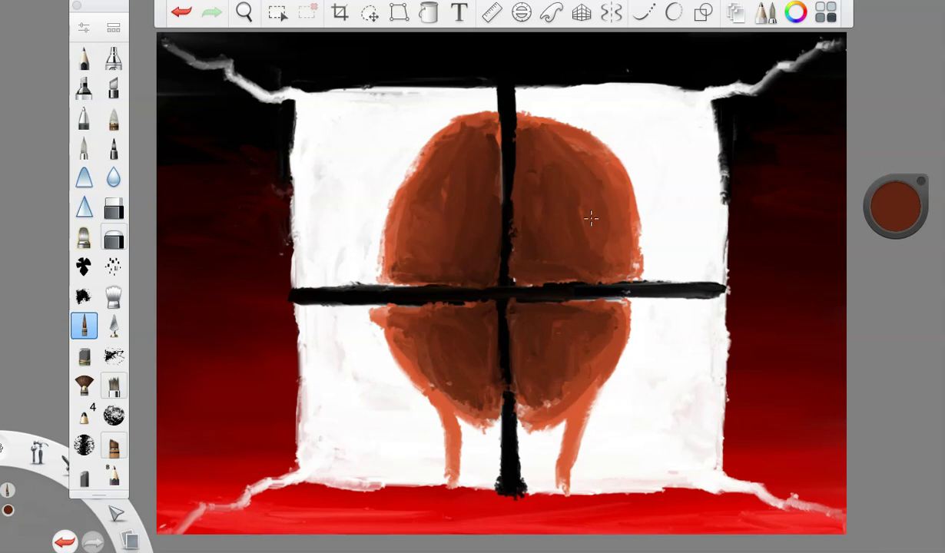
- Deepen the shading around the centre of the head with very dark brown, blending strokes outward into the upper quarters
left_click_drag(895, 206, 863, 250)
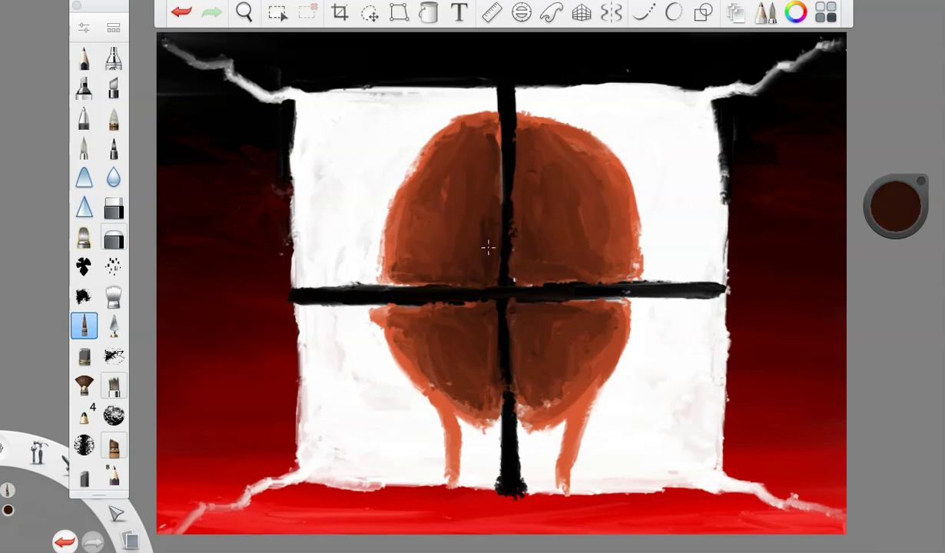
mouse_move(469, 259)
left_mouse_down()
mouse_move(500, 246)
mouse_move(545, 270)
mouse_move(490, 327)
mouse_move(481, 361)
mouse_move(541, 324)
left_mouse_up()
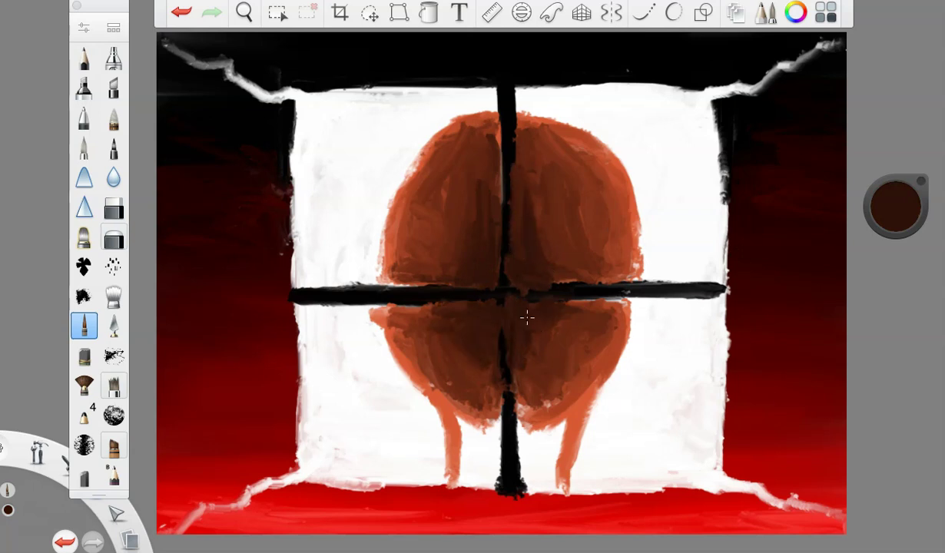
mouse_move(530, 190)
left_mouse_down()
mouse_move(527, 173)
mouse_move(546, 189)
mouse_move(466, 195)
mouse_move(431, 241)
left_mouse_up()
left_click_drag(578, 243, 579, 180)
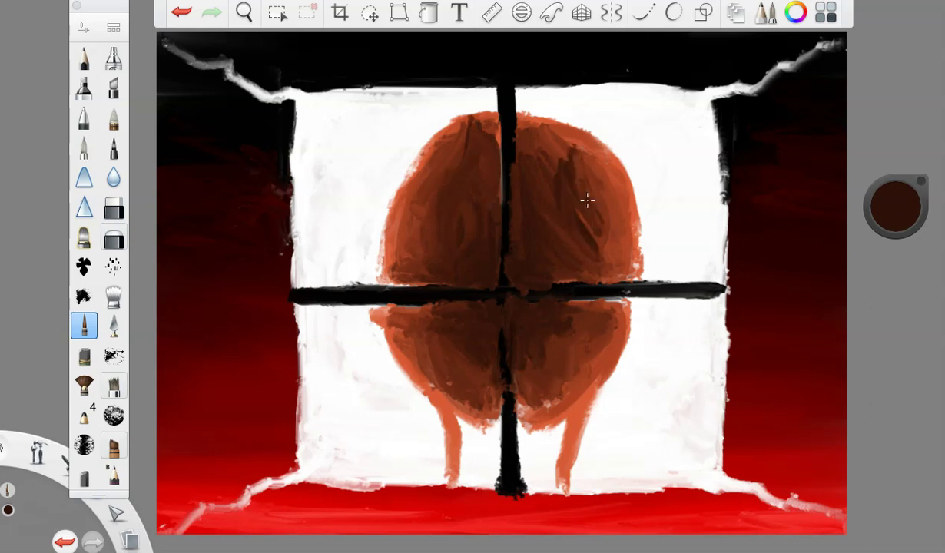
left_click_drag(904, 216, 899, 244)
mouse_move(490, 247)
left_mouse_down()
mouse_move(464, 279)
mouse_move(527, 272)
mouse_move(515, 295)
mouse_move(489, 308)
mouse_move(535, 321)
left_mouse_up()
- Set the colour luminance to 0% and paint thick black cracks from the centre out into each quarter of the head
left_click_drag(896, 211, 895, 253)
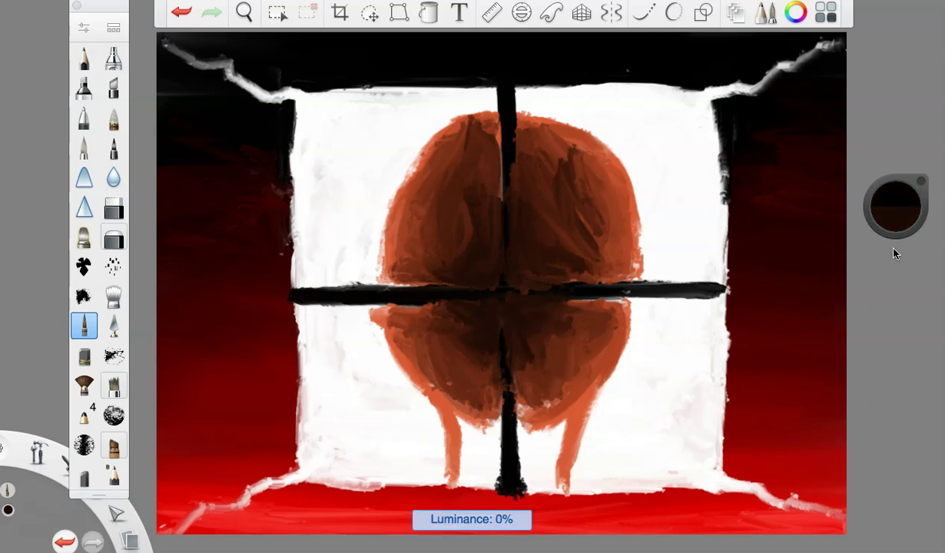
mouse_move(506, 158)
left_mouse_down()
mouse_move(502, 256)
mouse_move(482, 280)
mouse_move(574, 286)
mouse_move(487, 266)
mouse_move(481, 225)
left_mouse_up()
mouse_move(513, 280)
left_mouse_down()
mouse_move(542, 266)
mouse_move(580, 279)
left_mouse_up()
left_click_drag(485, 319, 440, 311)
mouse_move(526, 307)
left_mouse_down()
mouse_move(527, 354)
mouse_move(587, 339)
left_mouse_up()
mouse_move(455, 235)
left_mouse_down()
mouse_move(518, 280)
mouse_move(591, 180)
mouse_move(436, 386)
left_mouse_up()
left_click_drag(511, 286, 618, 330)
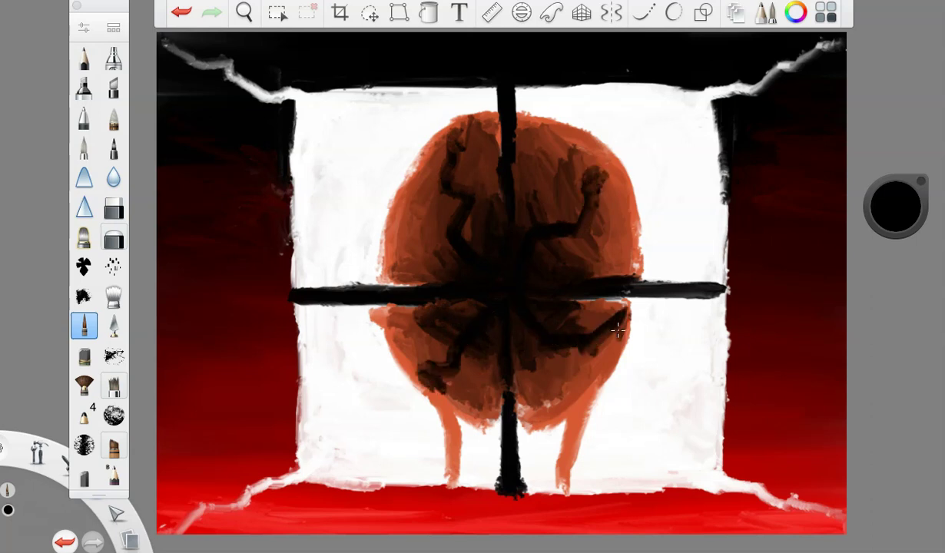
- Fill the neck on both sides of the vertical bar with reddish brown and blend it into the jaw
mouse_move(884, 209)
left_mouse_down()
mouse_move(896, 200)
mouse_move(901, 327)
left_mouse_up()
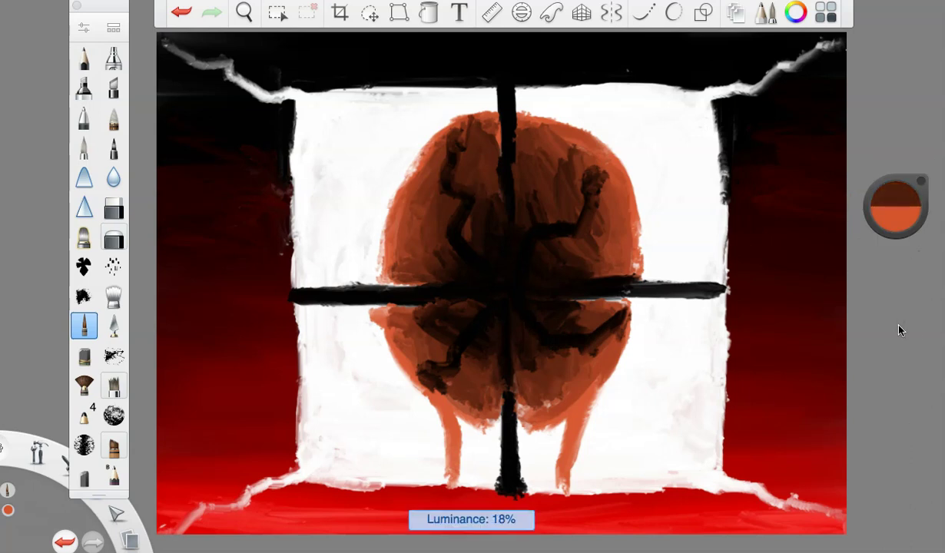
mouse_move(444, 396)
left_mouse_down()
mouse_move(455, 461)
mouse_move(474, 452)
mouse_move(461, 470)
left_mouse_up()
mouse_move(513, 411)
left_mouse_down()
mouse_move(534, 465)
mouse_move(570, 457)
left_mouse_up()
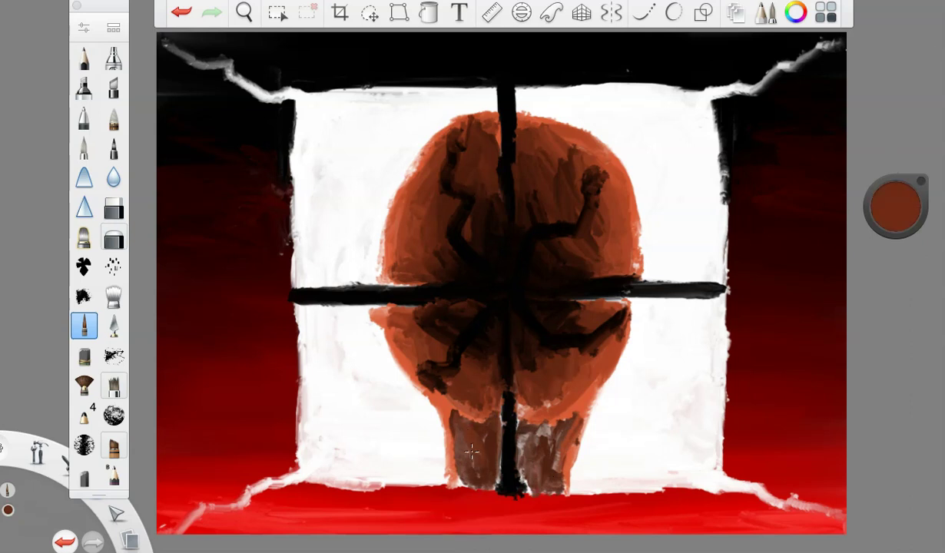
left_click_drag(449, 407, 464, 455)
mouse_move(511, 411)
left_mouse_down()
mouse_move(552, 411)
mouse_move(526, 450)
left_mouse_up()
left_click_drag(903, 213, 904, 199)
mouse_move(453, 413)
left_mouse_down()
mouse_move(467, 461)
mouse_move(469, 438)
left_mouse_up()
left_click_drag(470, 411, 487, 459)
left_click_drag(581, 408, 561, 438)
- Set the Small Rigger brush size to 13.7 and outline the jaw curve and both neck sides in near-black
left_click_drag(896, 207, 896, 352)
left_click(84, 28)
left_click_drag(196, 252, 183, 250)
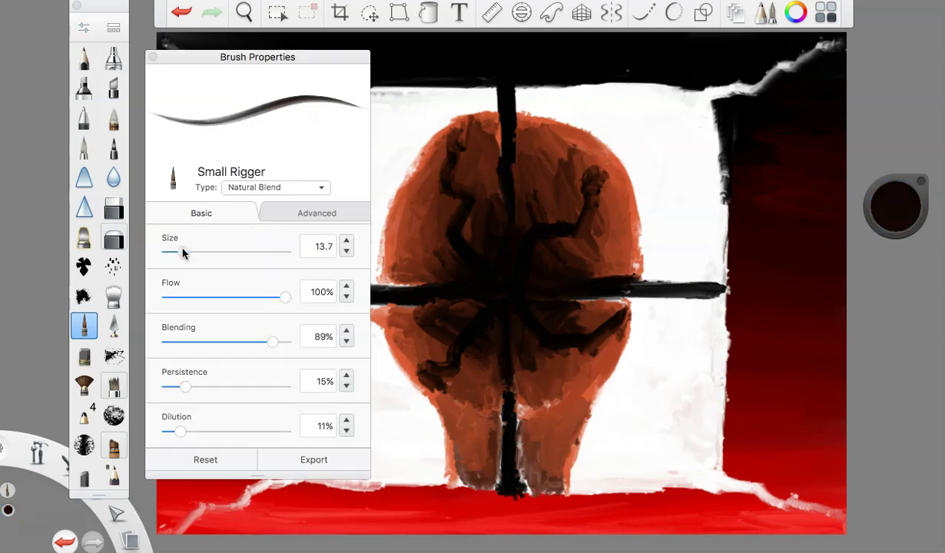
left_click(152, 57)
mouse_move(372, 307)
left_mouse_down()
mouse_move(428, 380)
mouse_move(492, 415)
mouse_move(600, 392)
mouse_move(628, 306)
left_mouse_up()
left_click_drag(628, 306, 562, 404)
left_click_drag(628, 299, 572, 393)
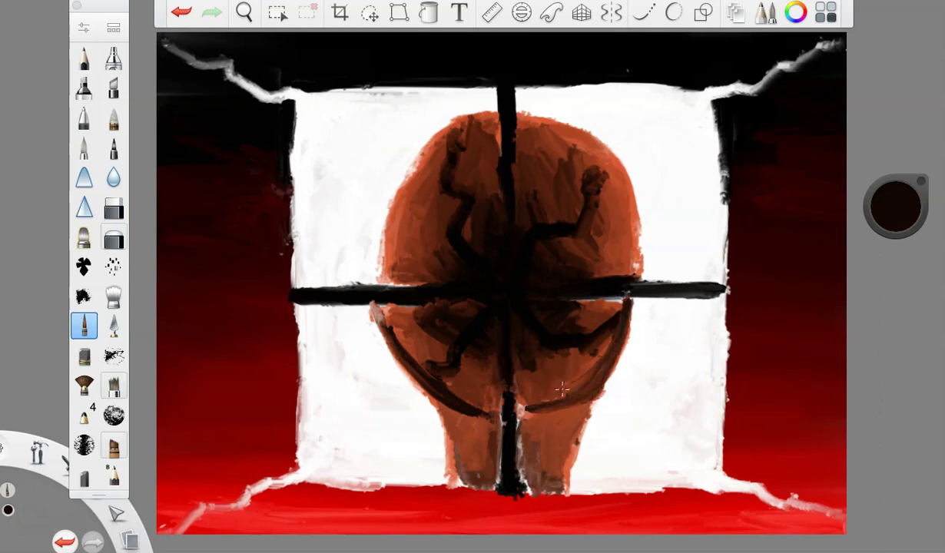
mouse_move(373, 301)
left_mouse_down()
mouse_move(457, 394)
mouse_move(447, 480)
left_mouse_up()
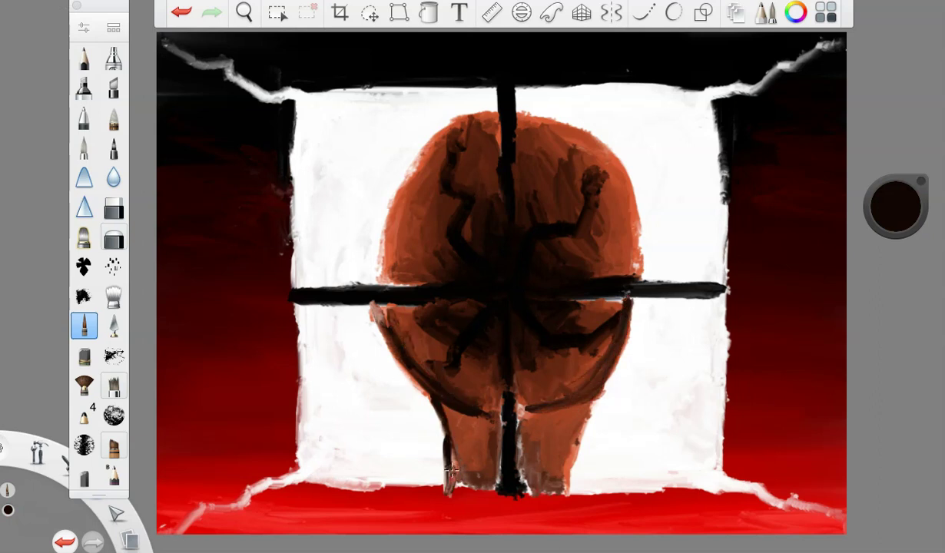
left_click_drag(569, 488, 590, 394)
- Outline the upper contour of the head on both sides with thin dark brown strokes
left_click_drag(896, 206, 901, 96)
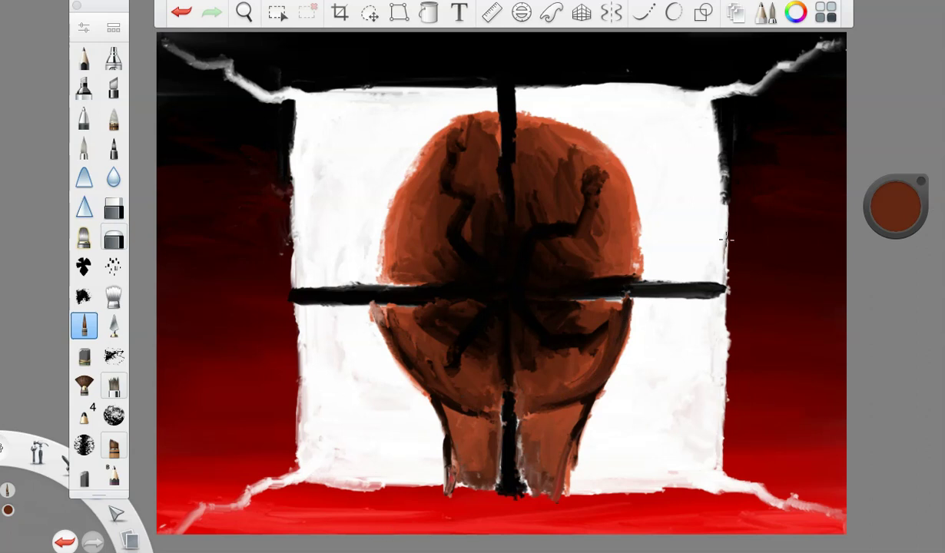
left_click_drag(896, 207, 890, 267)
left_click_drag(388, 275, 420, 138)
left_click(182, 11)
mouse_move(385, 277)
left_mouse_down()
mouse_move(403, 190)
mouse_move(448, 107)
mouse_move(588, 140)
left_mouse_up()
key("ctrl+z")
mouse_move(517, 115)
left_mouse_down()
mouse_move(635, 196)
mouse_move(642, 257)
left_mouse_up()
mouse_move(640, 250)
left_mouse_down()
mouse_move(578, 127)
mouse_move(519, 115)
mouse_move(444, 129)
mouse_move(388, 206)
mouse_move(375, 257)
left_mouse_up()
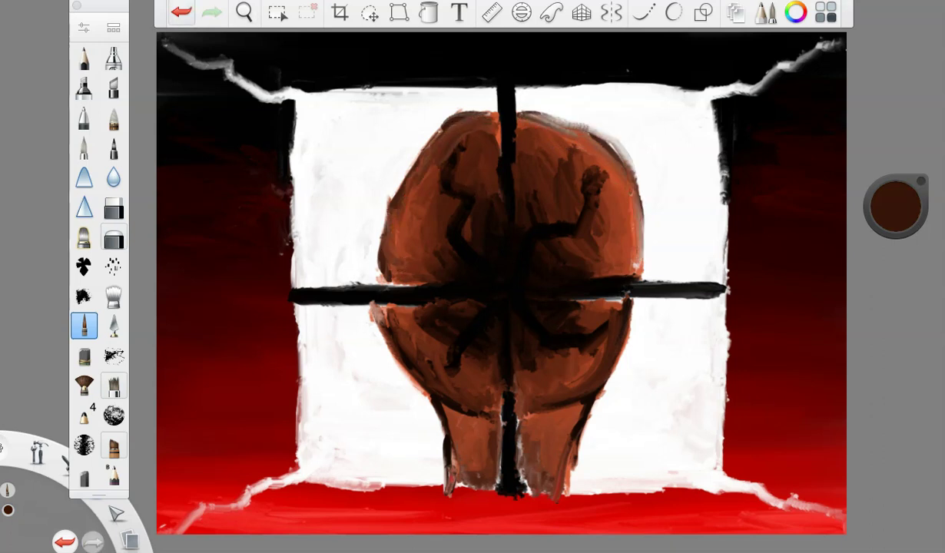
- Paint thin near-black jagged cracks branching across all four quarters of the head
left_click_drag(900, 225, 905, 276)
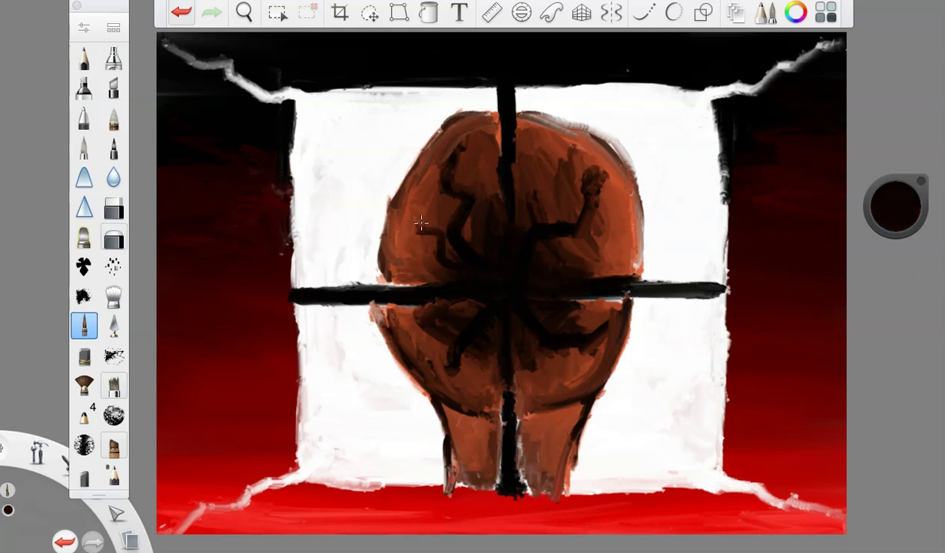
left_click_drag(426, 231, 418, 167)
left_click_drag(449, 271, 392, 212)
left_click_drag(534, 191, 571, 146)
left_click_drag(536, 249, 630, 194)
left_click_drag(465, 316, 376, 311)
left_click_drag(446, 339, 468, 405)
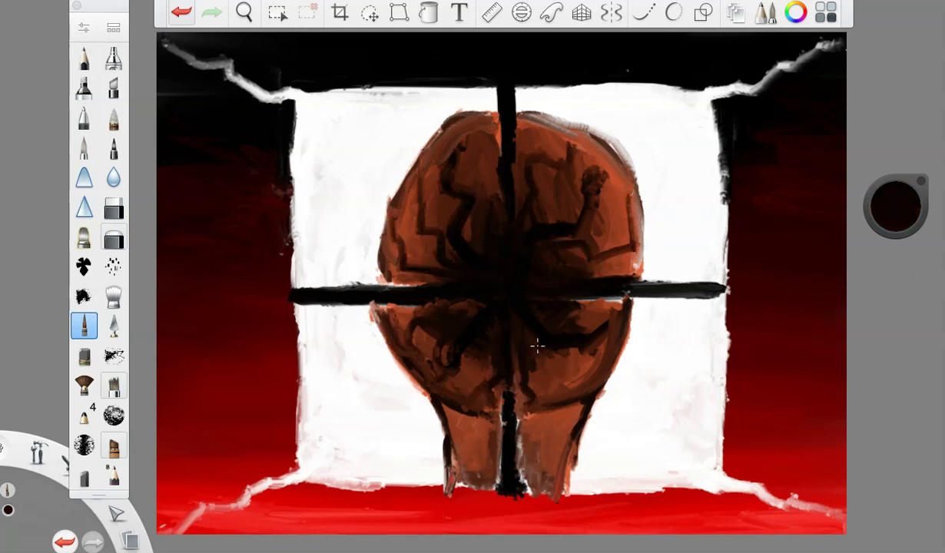
left_click_drag(536, 346, 619, 304)
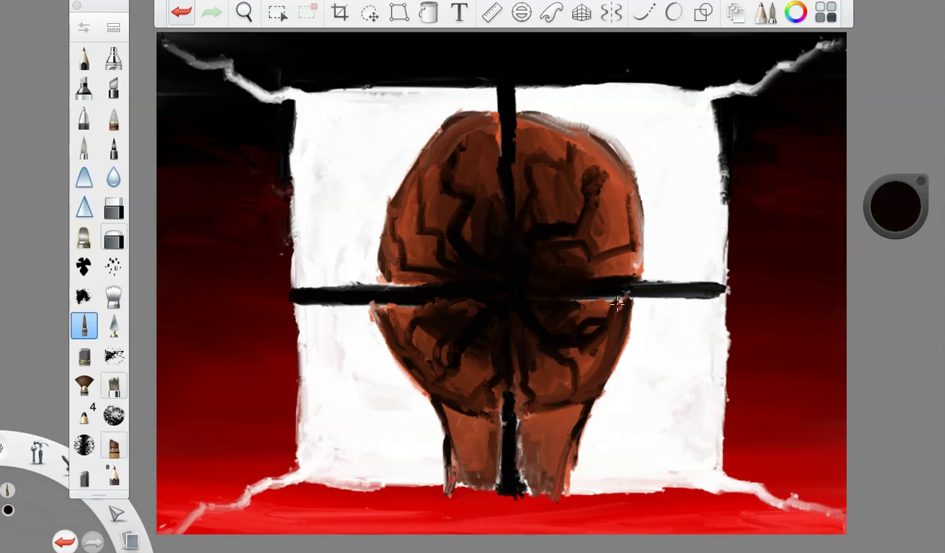
- Paint a small round white dot over the intersection of the black cross
left_click(905, 202)
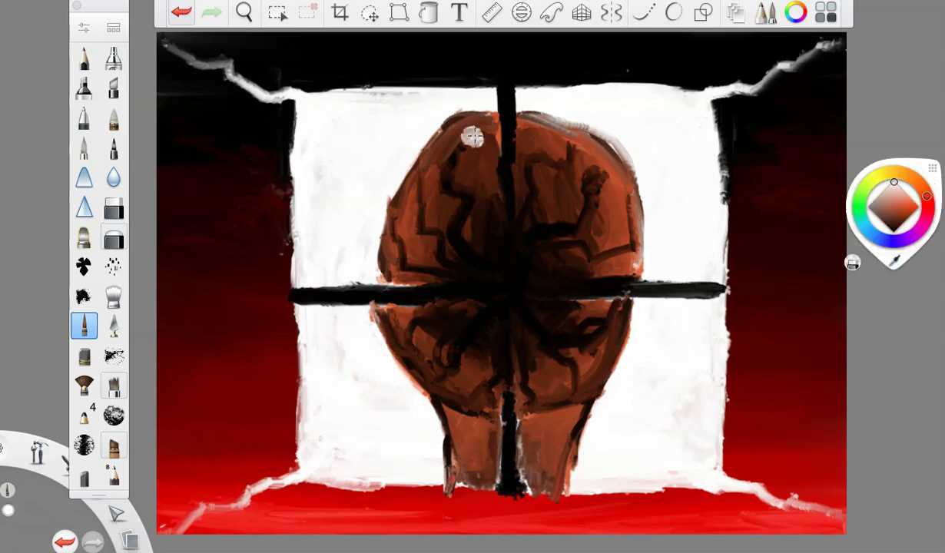
key("ctrl+z")
left_click_drag(507, 287, 507, 290)
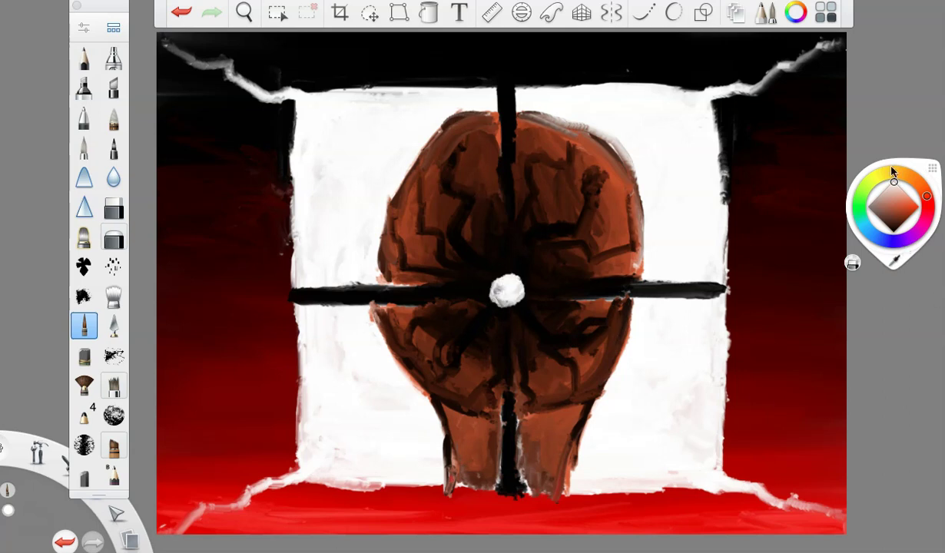
- Paint bright red over most of the white dot at the centre of the cross
left_click(924, 204)
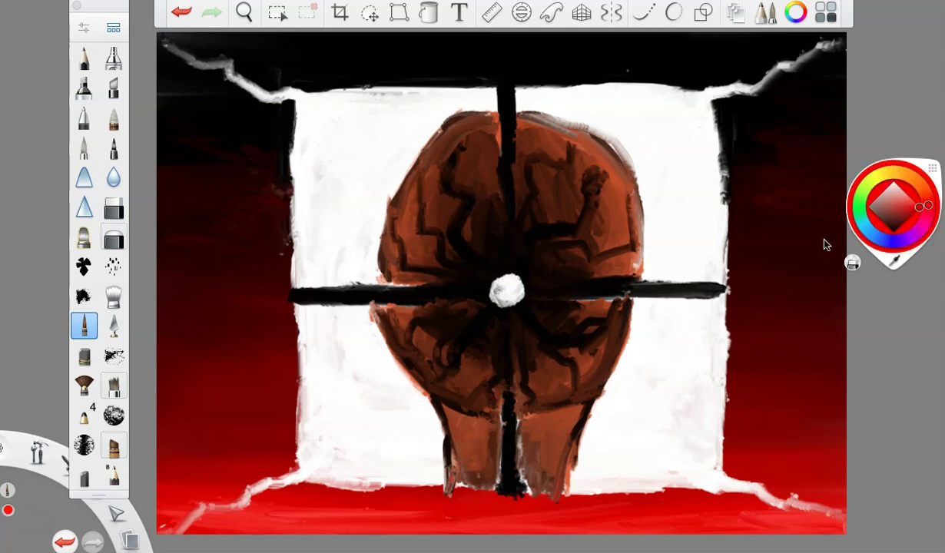
left_click(508, 287)
left_click_drag(505, 290, 510, 289)
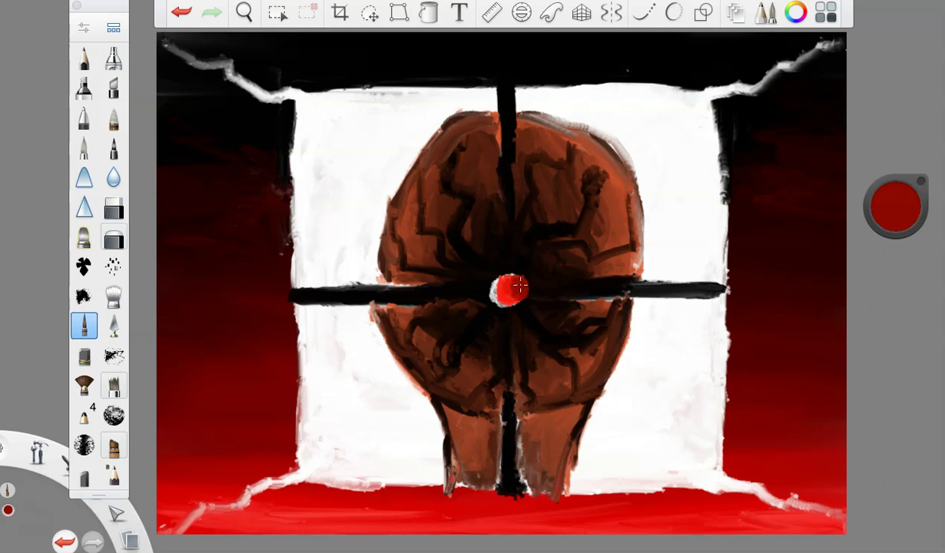
- Repaint the lower part of the vertical bar in black and join the jaw curve across it
left_click(895, 203)
left_click(894, 233)
left_click_drag(507, 370, 504, 421)
left_click_drag(428, 397, 586, 397)
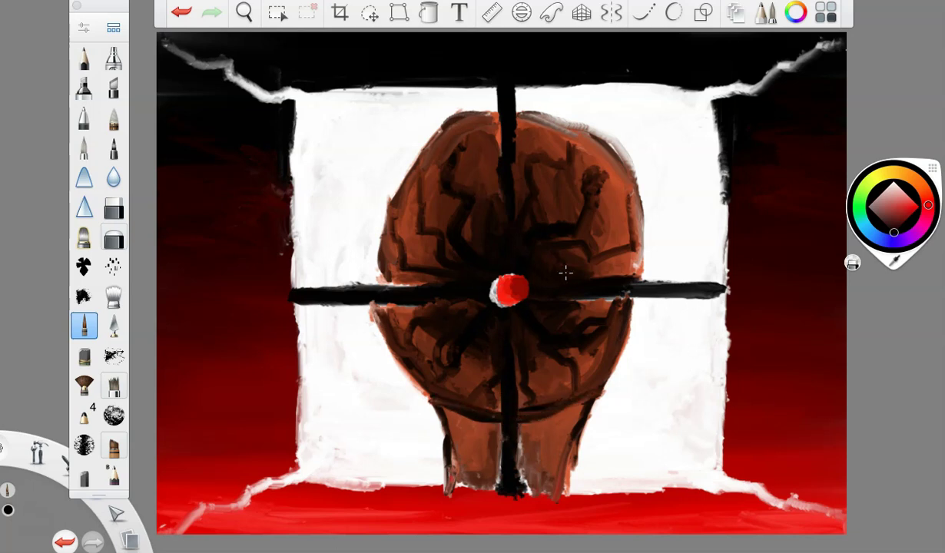
- Paint thin dark red jagged veins radiating from the central dot into the head's quarters
left_click(902, 224)
mouse_move(513, 276)
left_mouse_down()
mouse_move(448, 244)
mouse_move(425, 171)
mouse_move(582, 174)
mouse_move(565, 386)
left_mouse_up()
mouse_move(524, 295)
left_mouse_down()
mouse_move(470, 321)
mouse_move(436, 357)
left_mouse_up()
- Add brighter red veins branching from the central dot over the dark cracks in the upper and lower quarters
left_click_drag(901, 204, 902, 173)
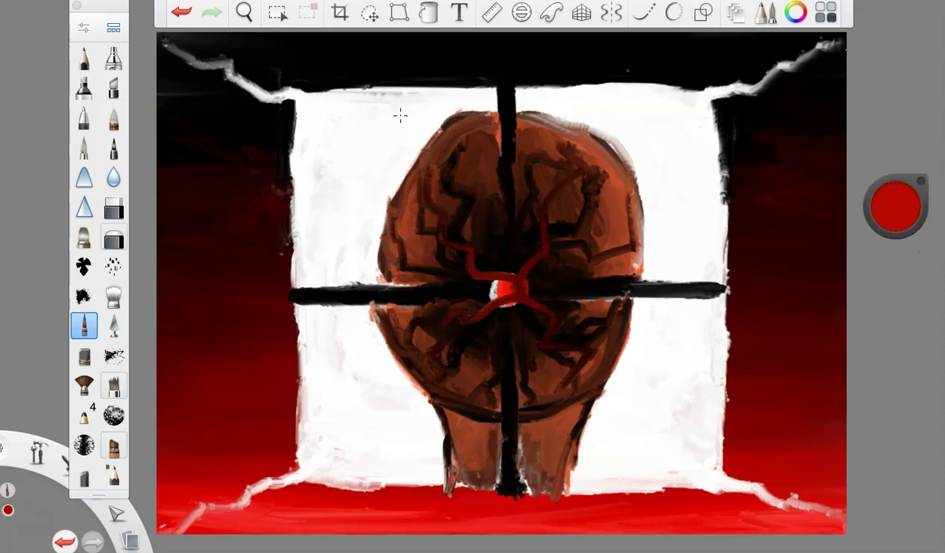
mouse_move(504, 288)
left_mouse_down()
mouse_move(452, 211)
mouse_move(442, 129)
mouse_move(536, 257)
mouse_move(564, 163)
mouse_move(421, 351)
left_mouse_up()
left_click_drag(499, 283, 572, 330)
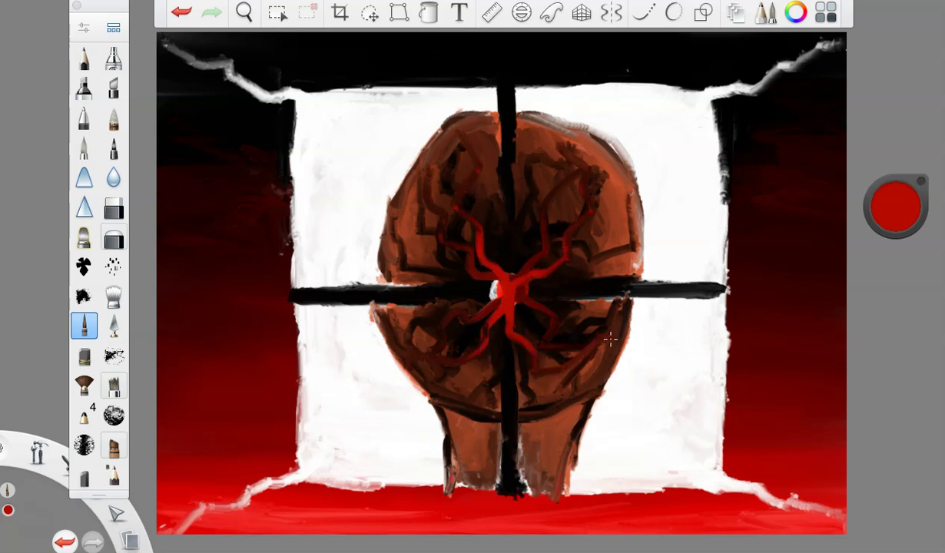
- Repaint the central dot with lighter red and a light pink core so it glows
left_click_drag(898, 208, 901, 127)
mouse_move(508, 280)
left_mouse_down()
mouse_move(500, 298)
mouse_move(513, 281)
left_mouse_up()
left_click_drag(895, 201, 897, 142)
left_click_drag(501, 285, 508, 286)
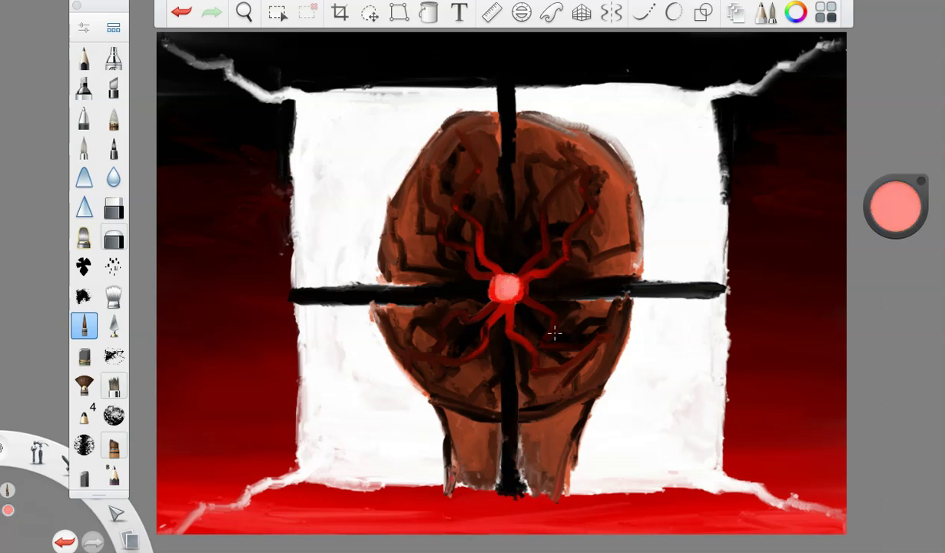